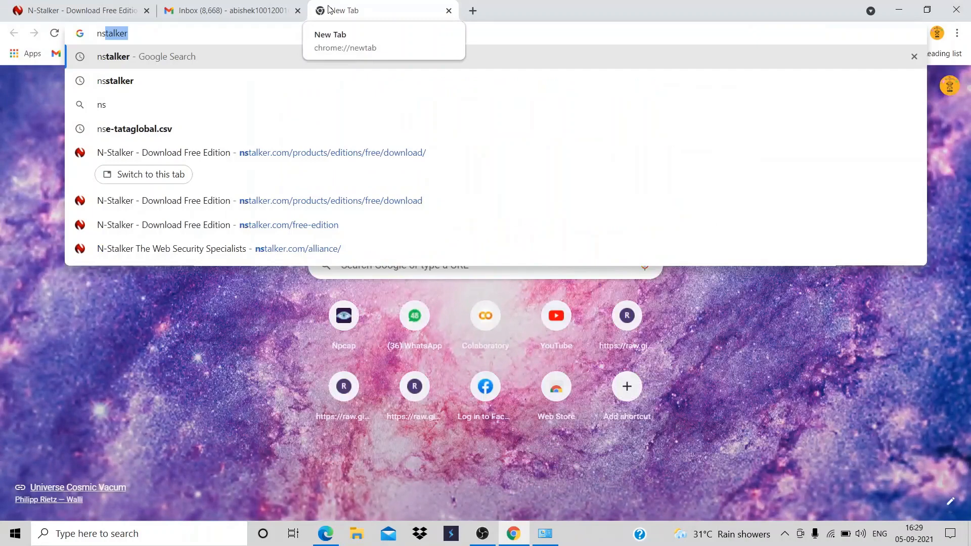
Search the web for nstalker and open the N-Stalker Download Free Edition page to view its request form.
key("Return")
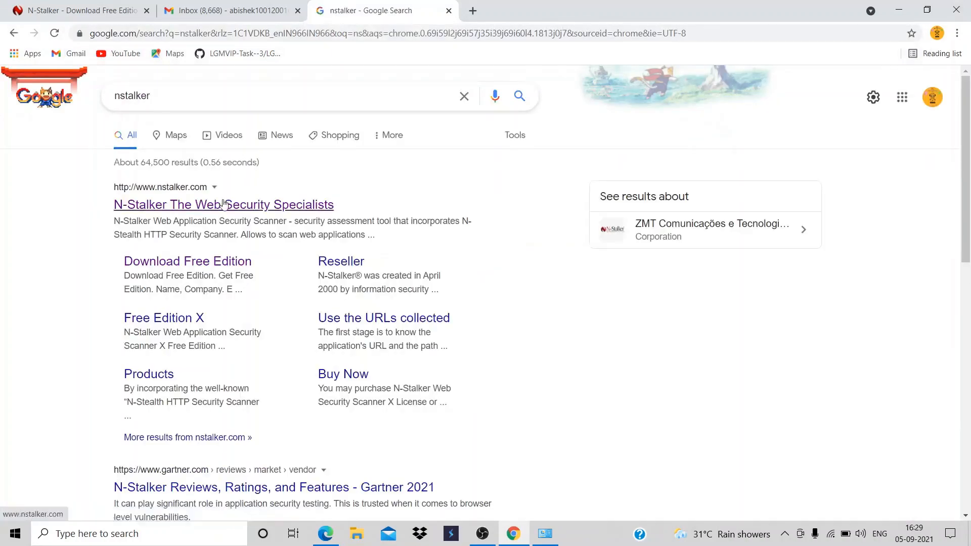
left_click(186, 266)
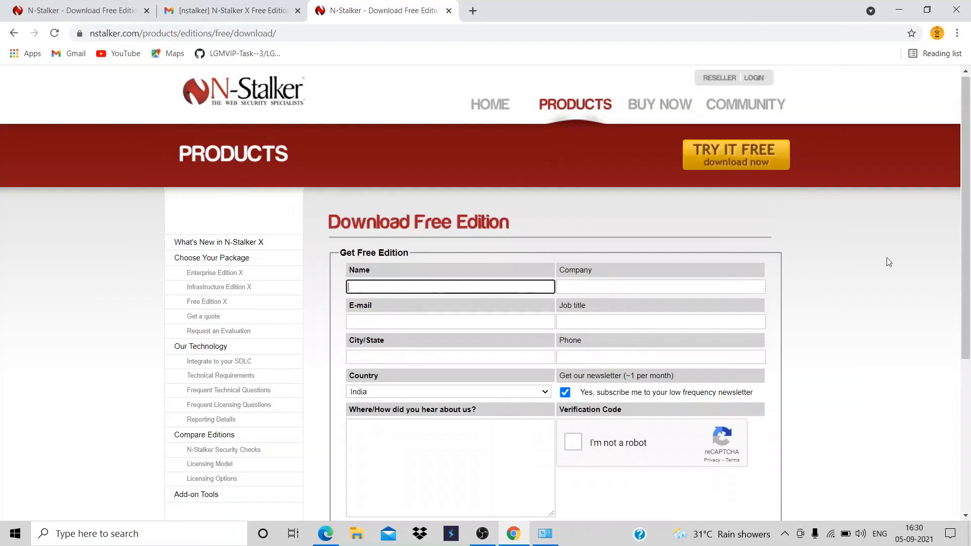
left_click_drag(963, 263, 969, 347)
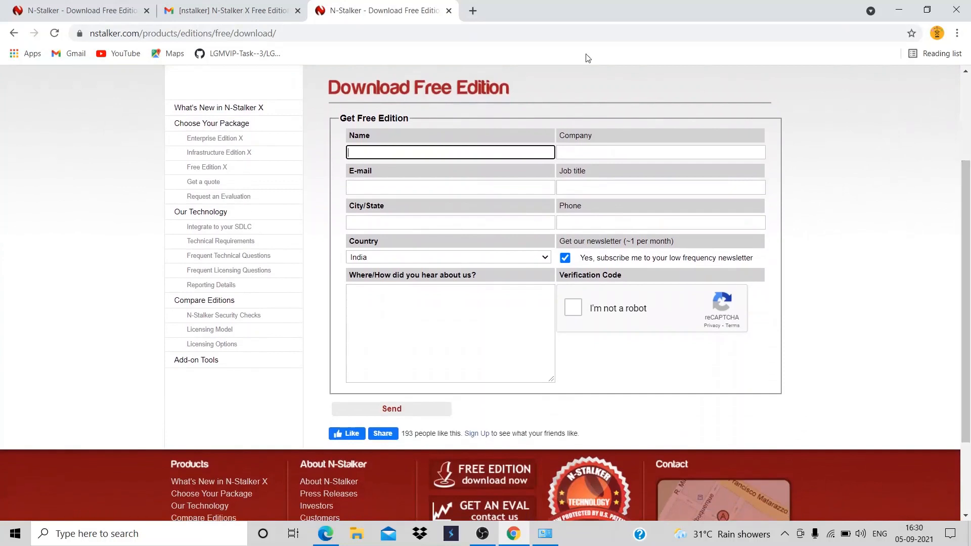
Copy the Free Edition download link from the N-Stalker Support email in Gmail.
left_click(251, 6)
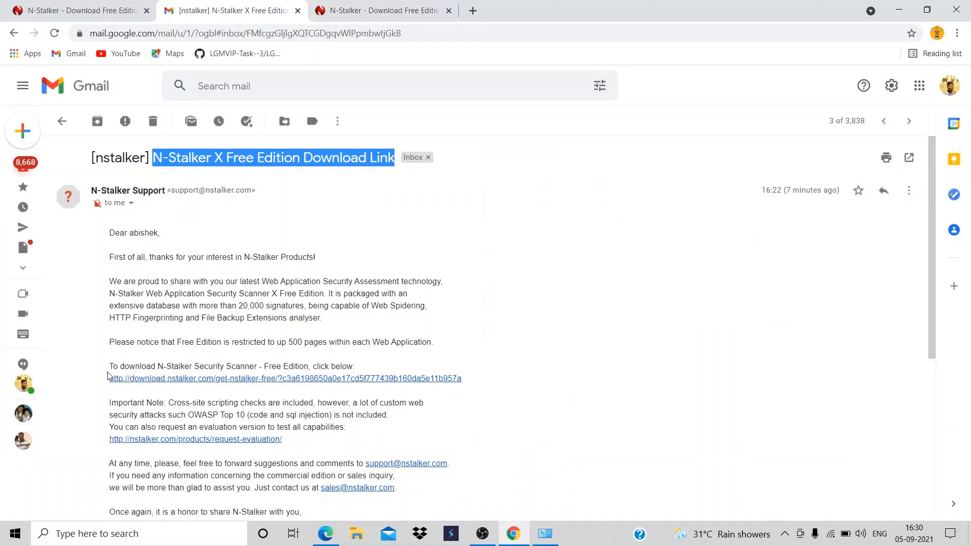
left_click_drag(108, 376, 470, 389)
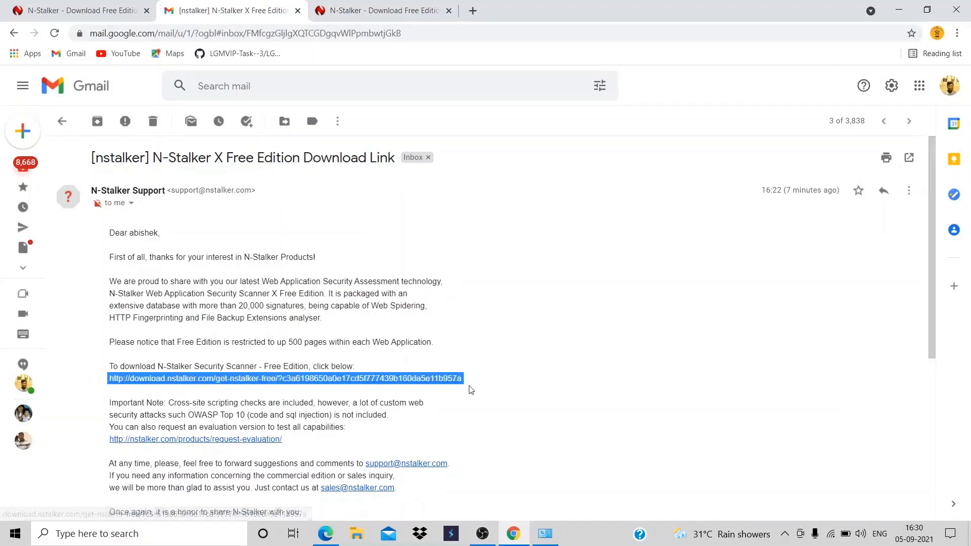
left_click(438, 379)
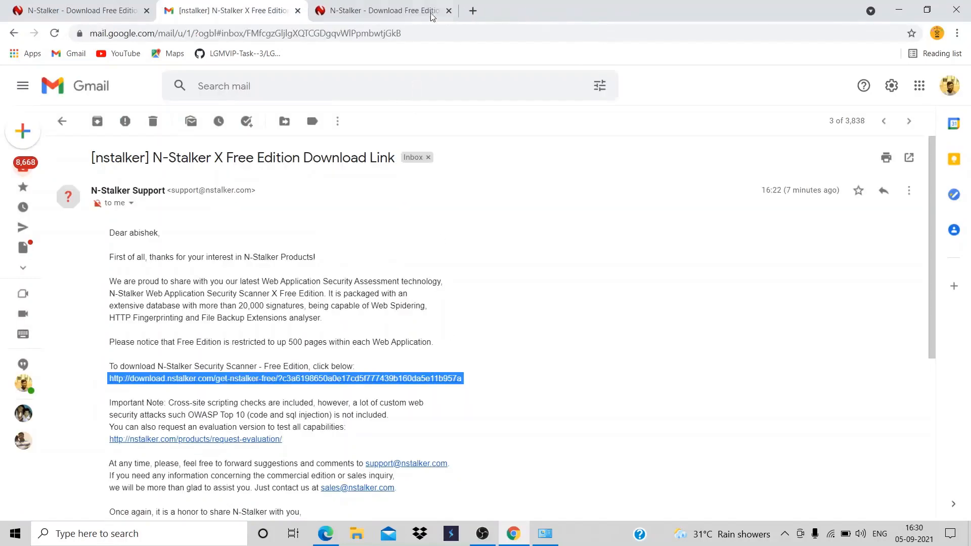
right_click(319, 377)
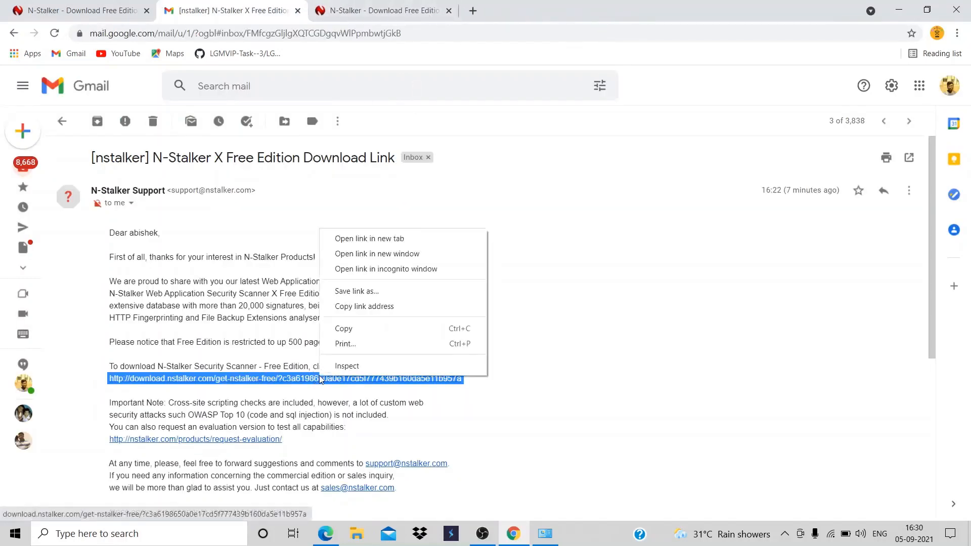
left_click(385, 328)
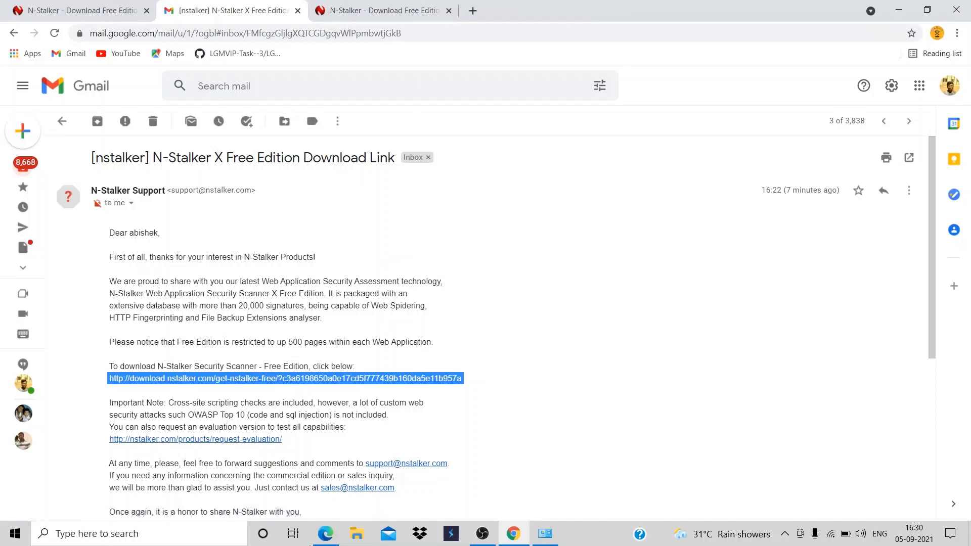
Switch to Microsoft Edge and open the copied download link in a new tab.
left_click(324, 536)
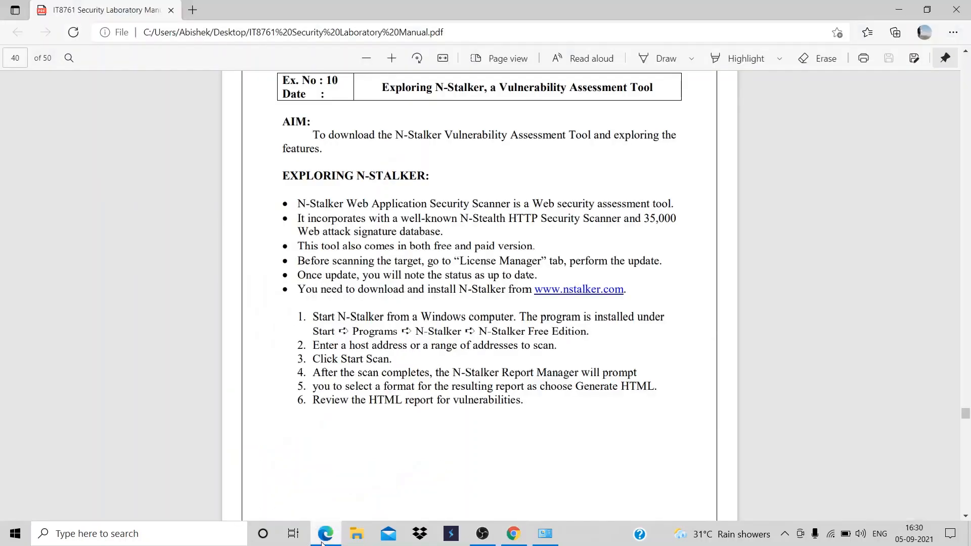
left_click(190, 8)
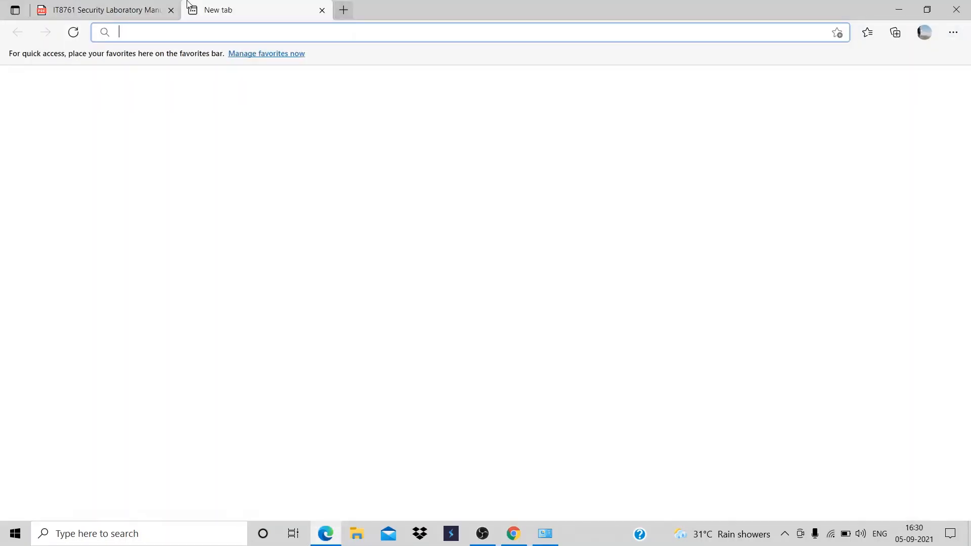
key("ctrl+v")
key("Return")
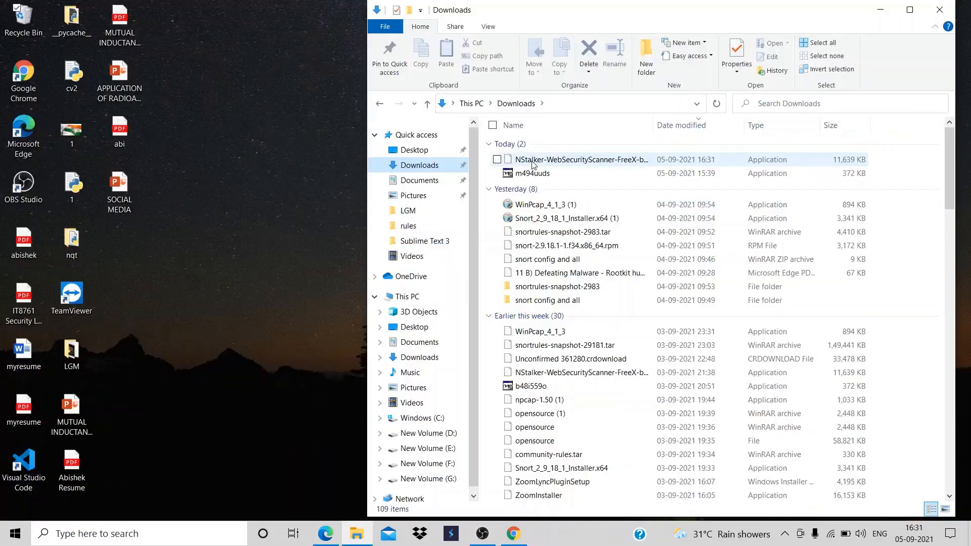
Install N-Stalker Free X from the downloaded installer in English with the default components, and finish without showing the Readme.
double_click(532, 163)
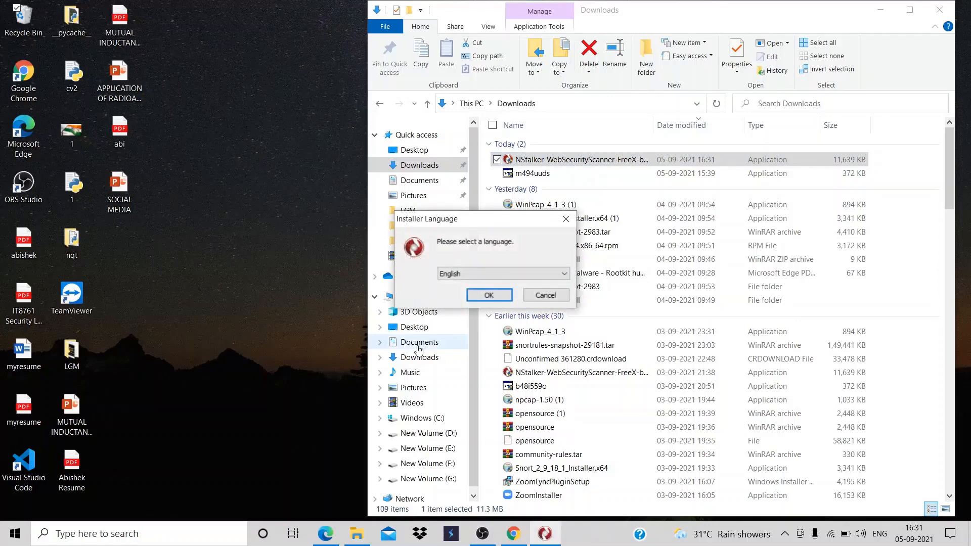
left_click(481, 296)
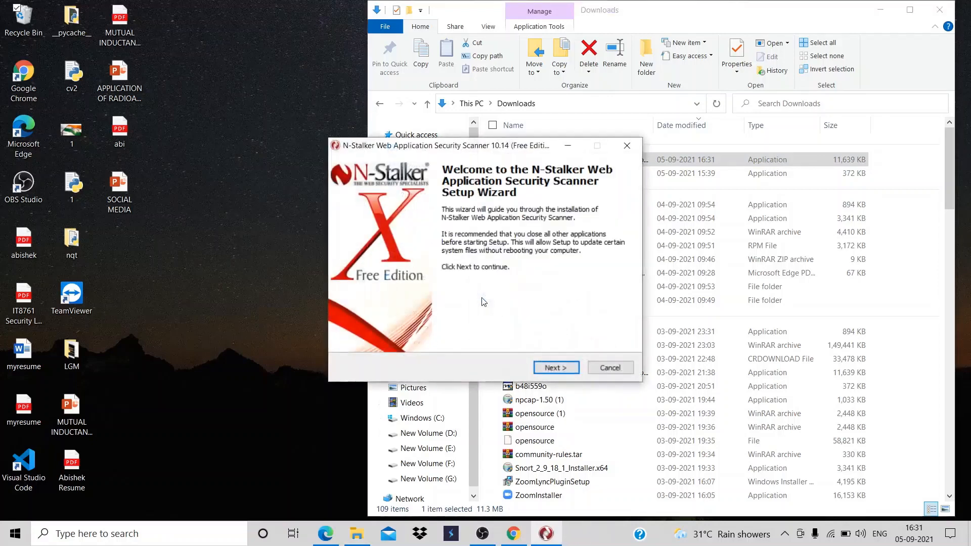
left_click(556, 367)
left_click(558, 367)
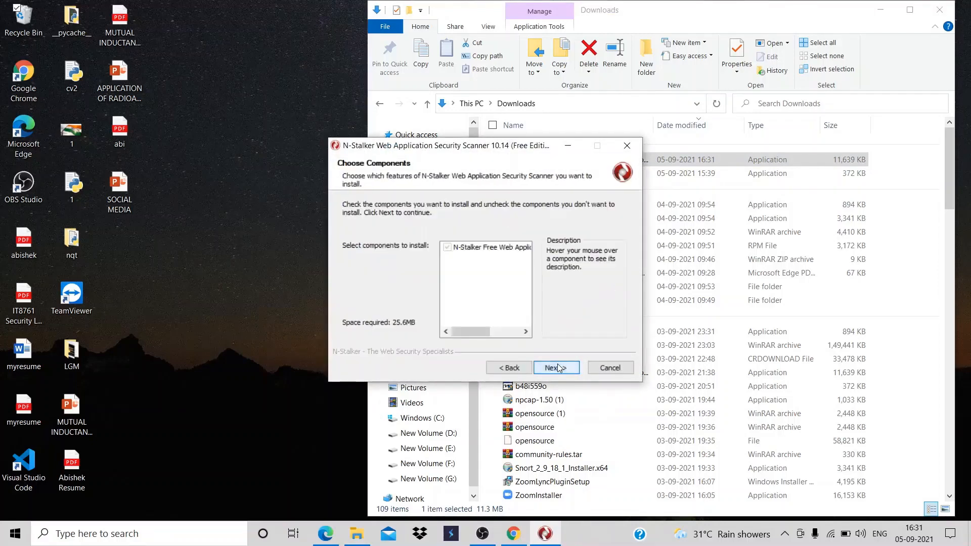
left_click(558, 368)
left_click(558, 368)
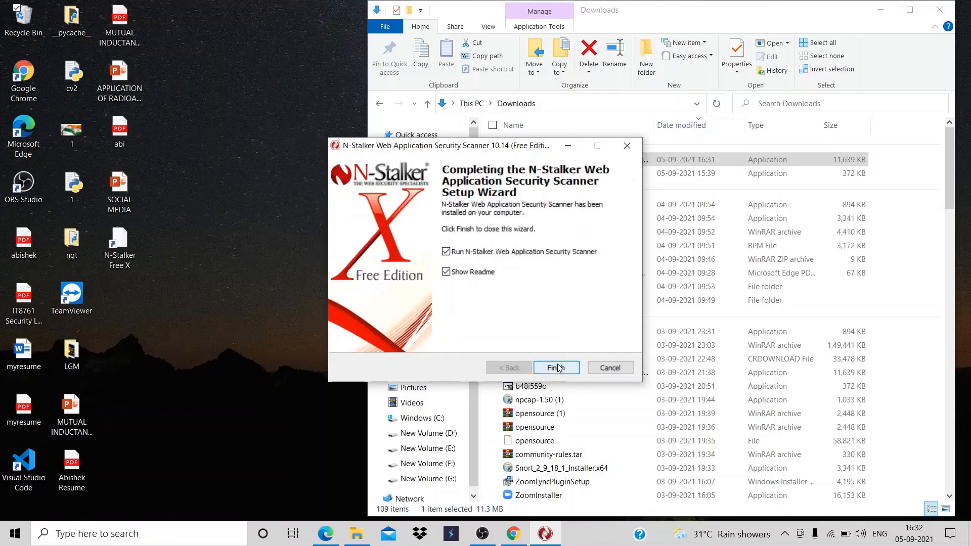
left_click(475, 273)
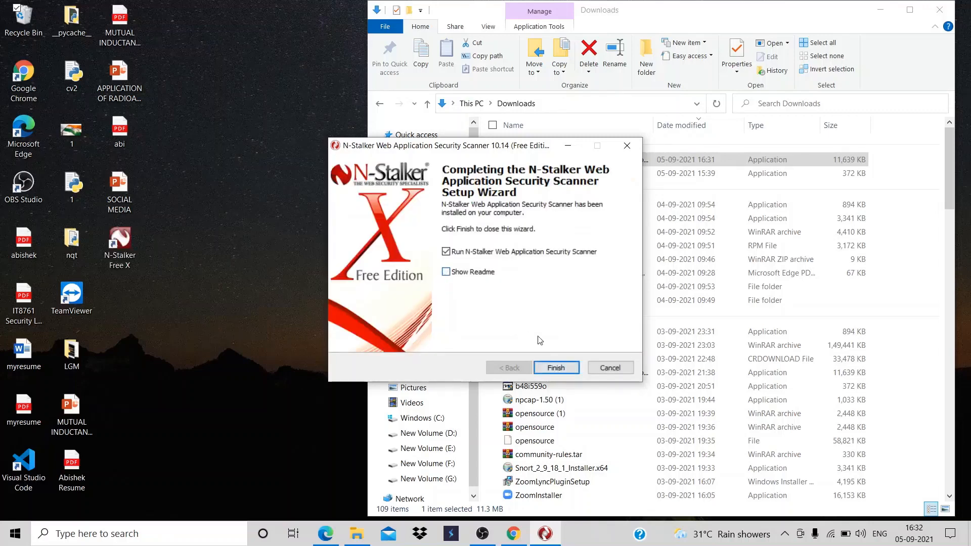
left_click(556, 367)
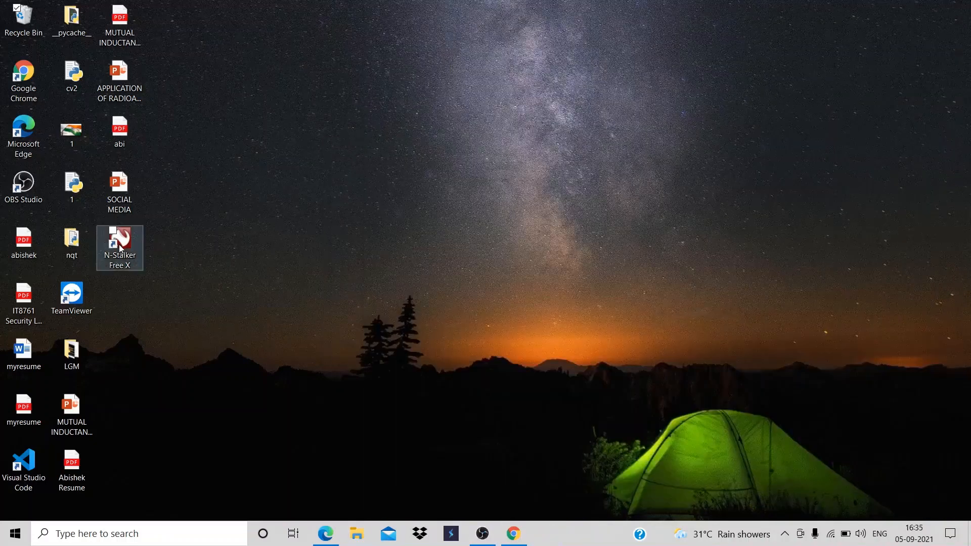
Launch N-Stalker Free X from the desktop.
left_click(120, 246)
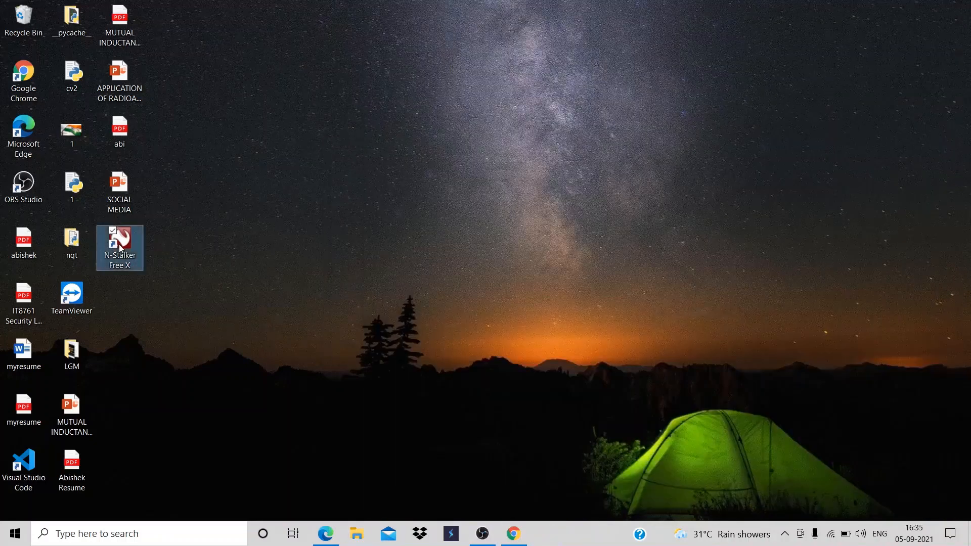
double_click(119, 246)
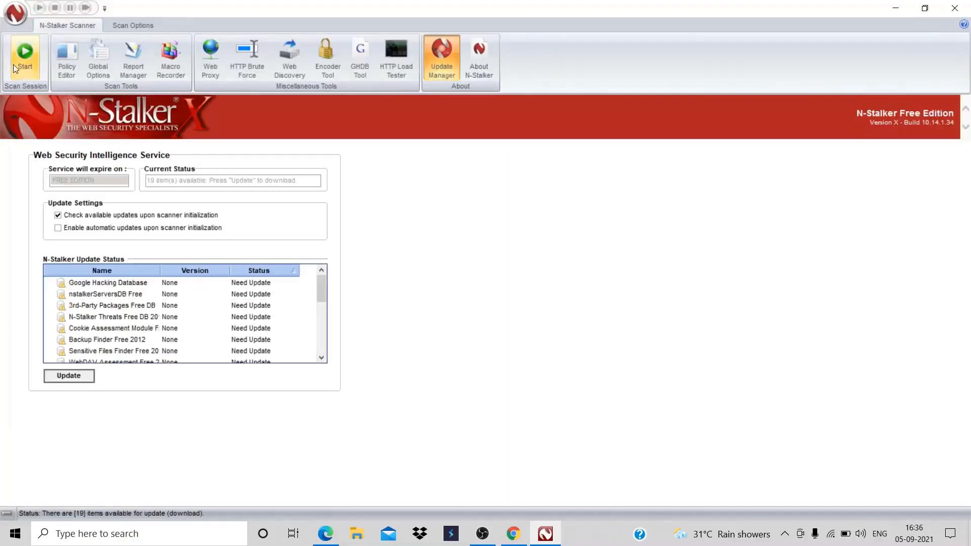
left_click(15, 68)
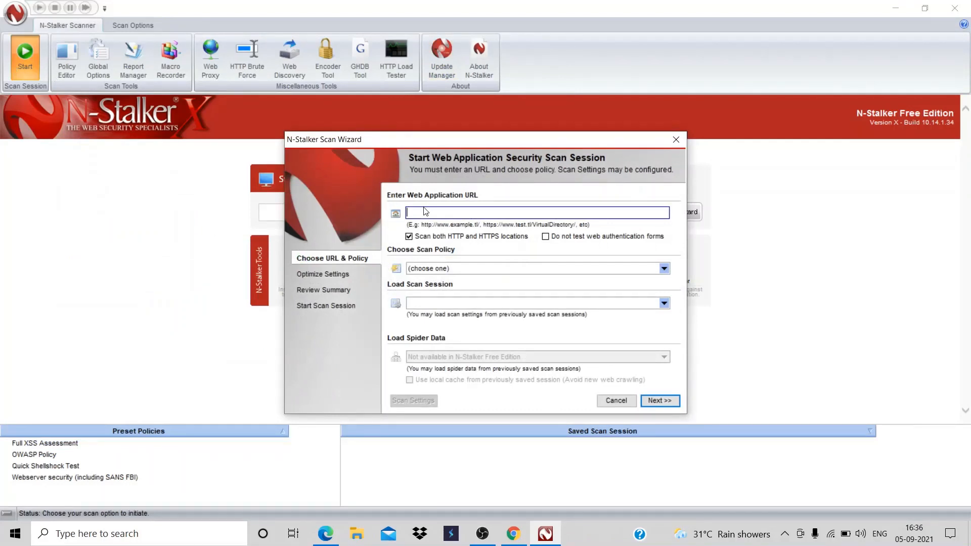
type("www.google.com")
key("Return")
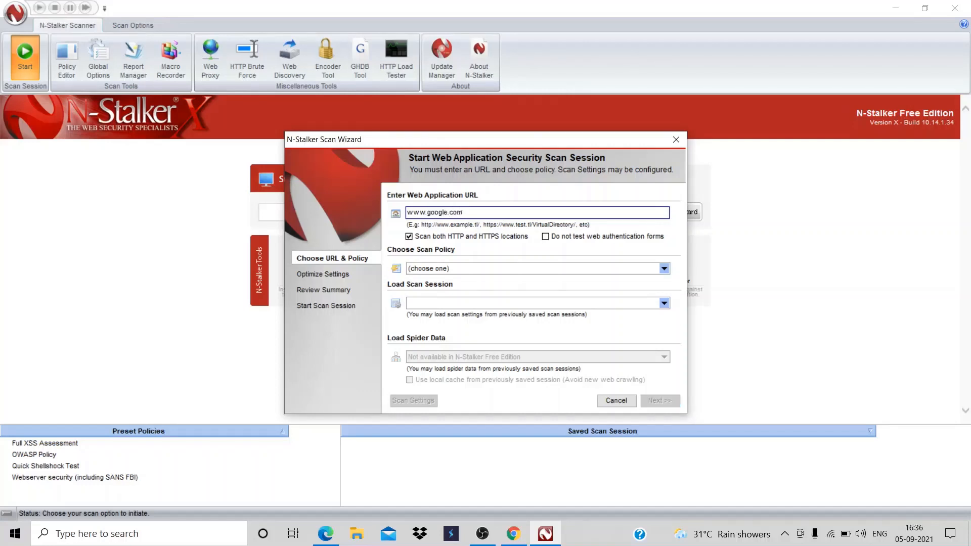
left_click(556, 269)
left_click(544, 289)
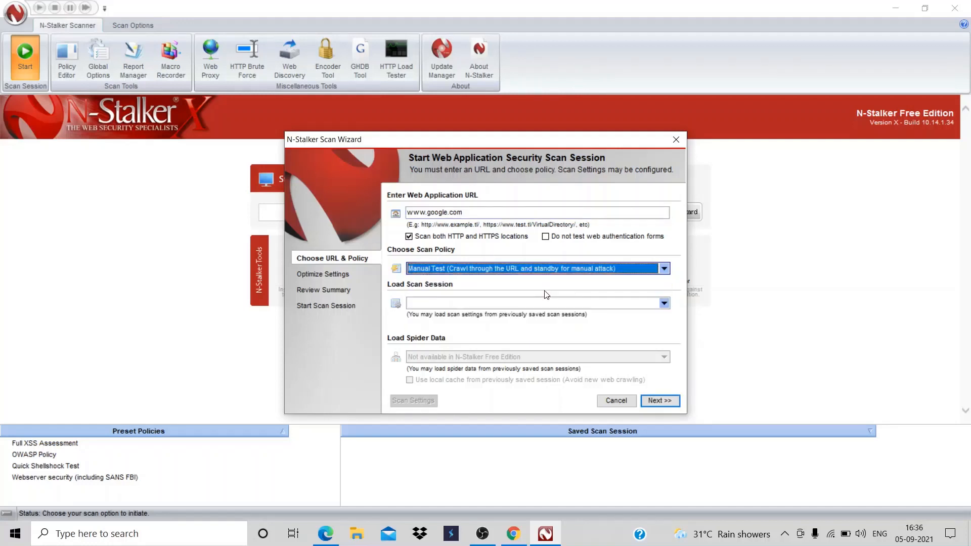
left_click(571, 269)
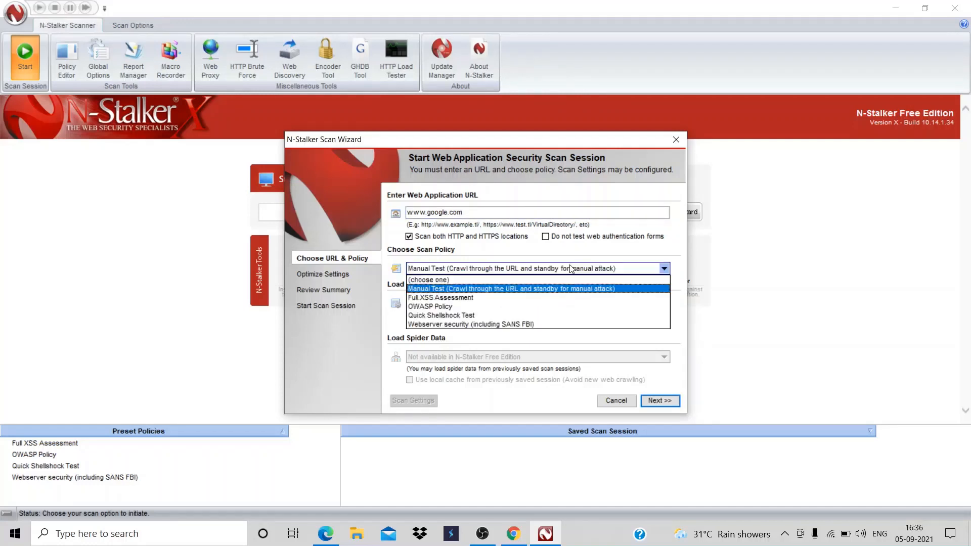
left_click(458, 290)
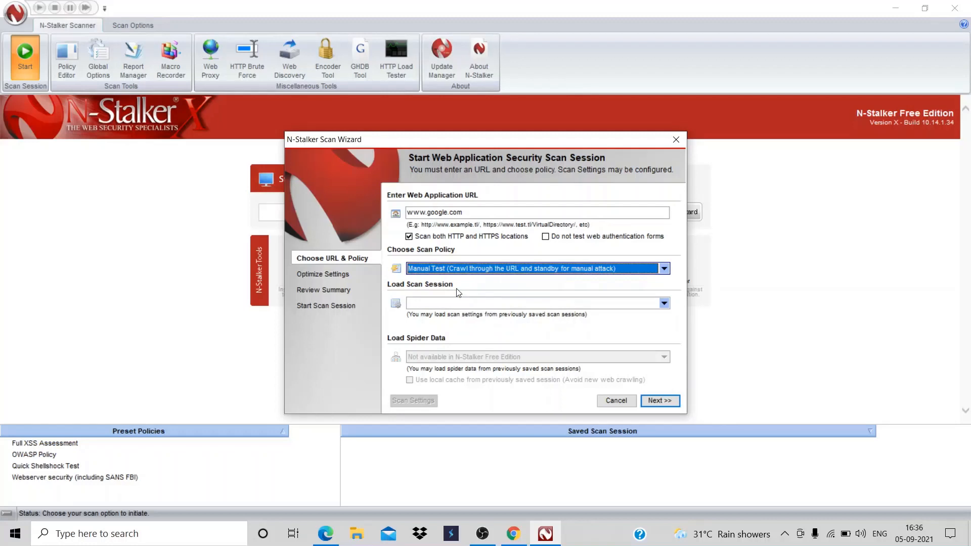
left_click(666, 398)
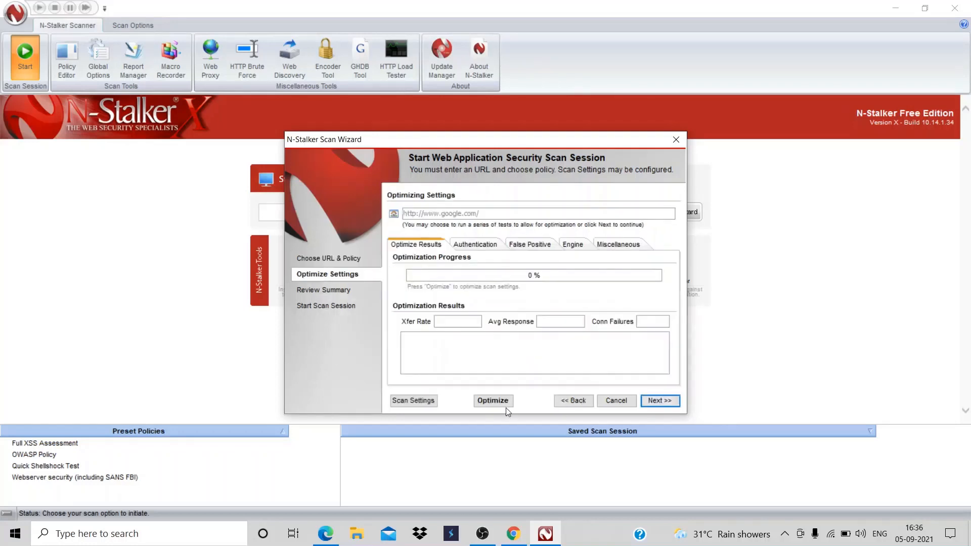
left_click(490, 402)
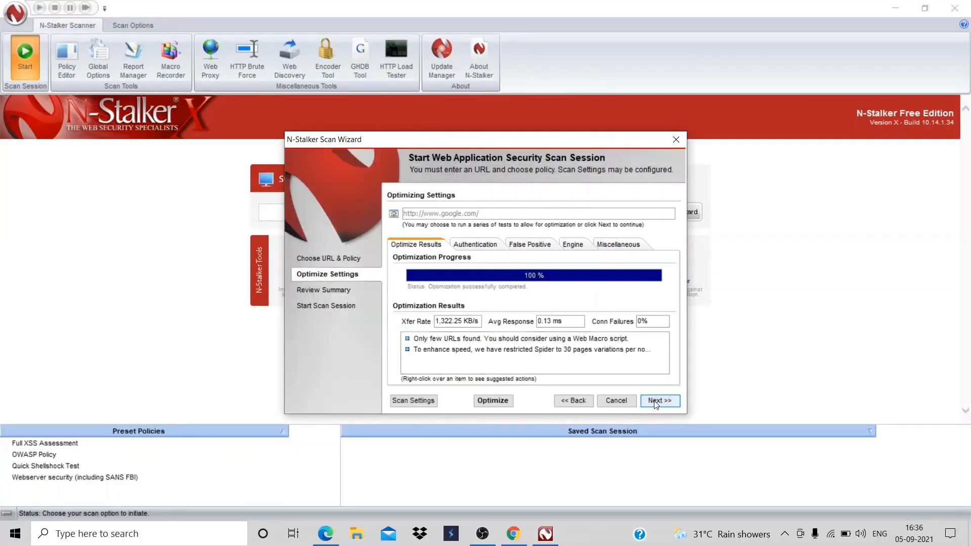
left_click(655, 400)
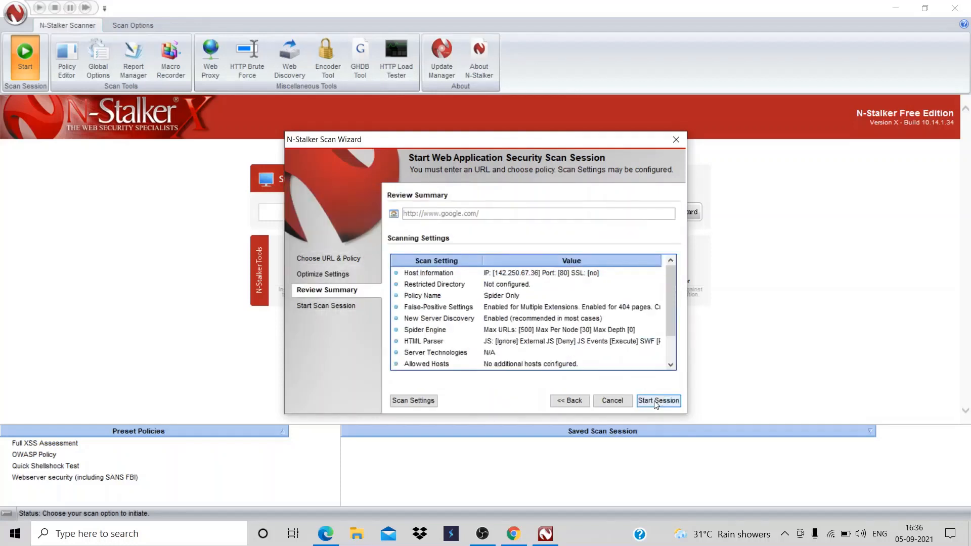
left_click(656, 400)
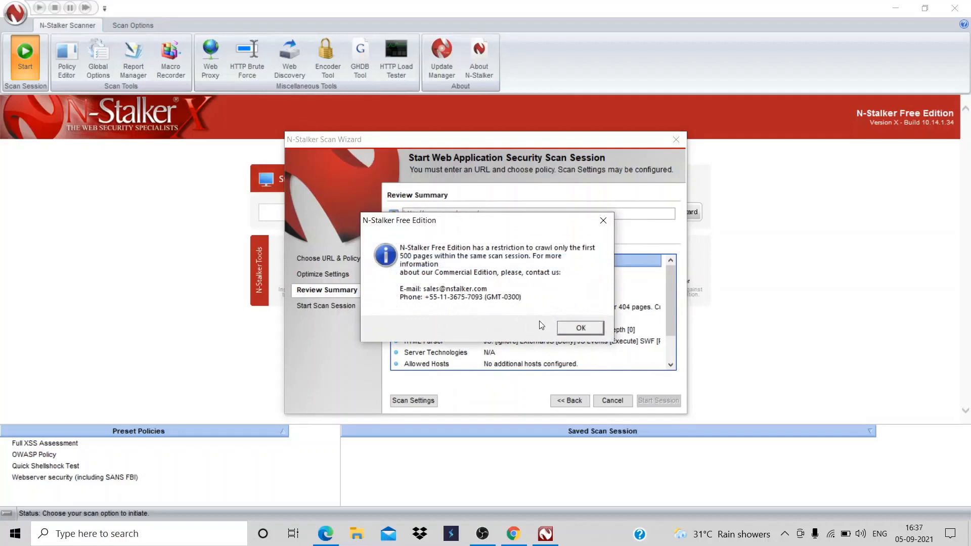
left_click(597, 329)
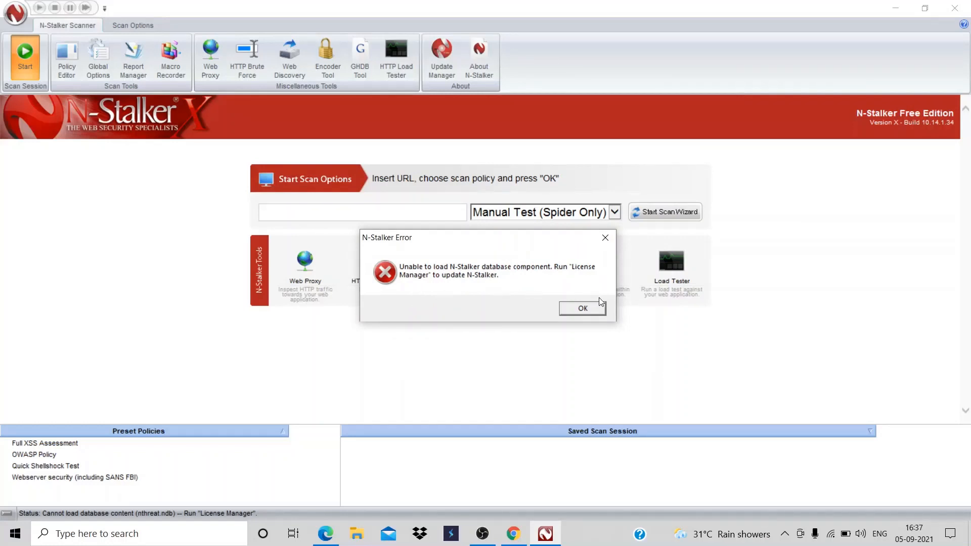
left_click(585, 309)
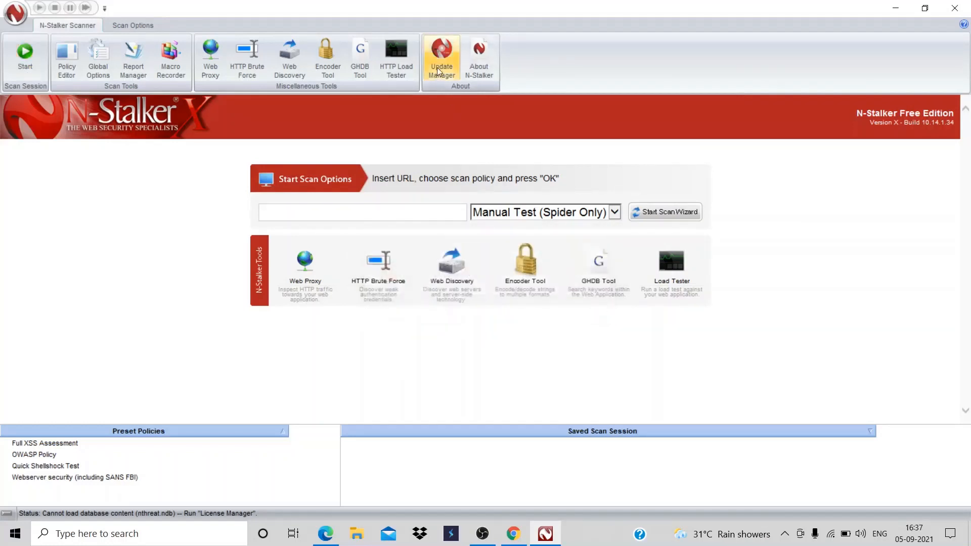
Update all N-Stalker database components in the Update Manager and check the status of the components.
left_click(437, 70)
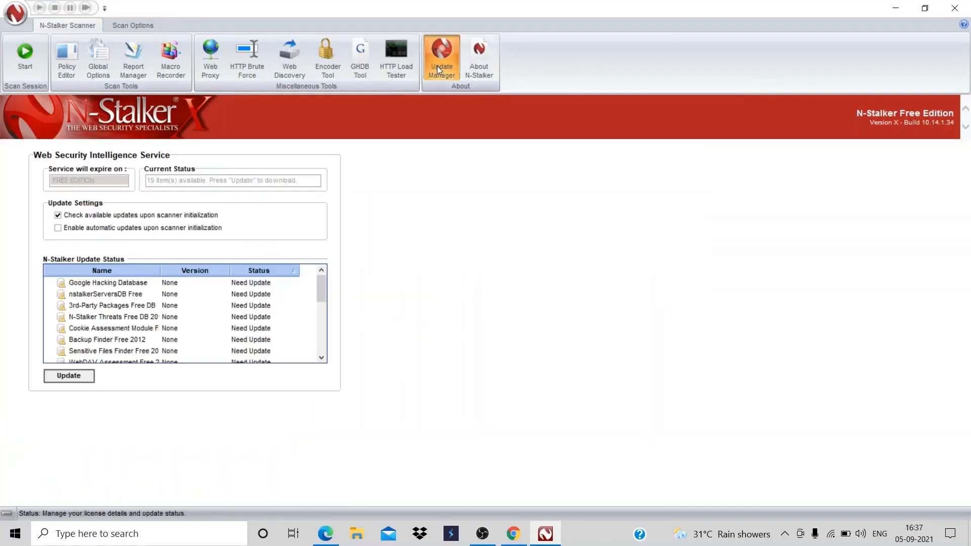
left_click(80, 381)
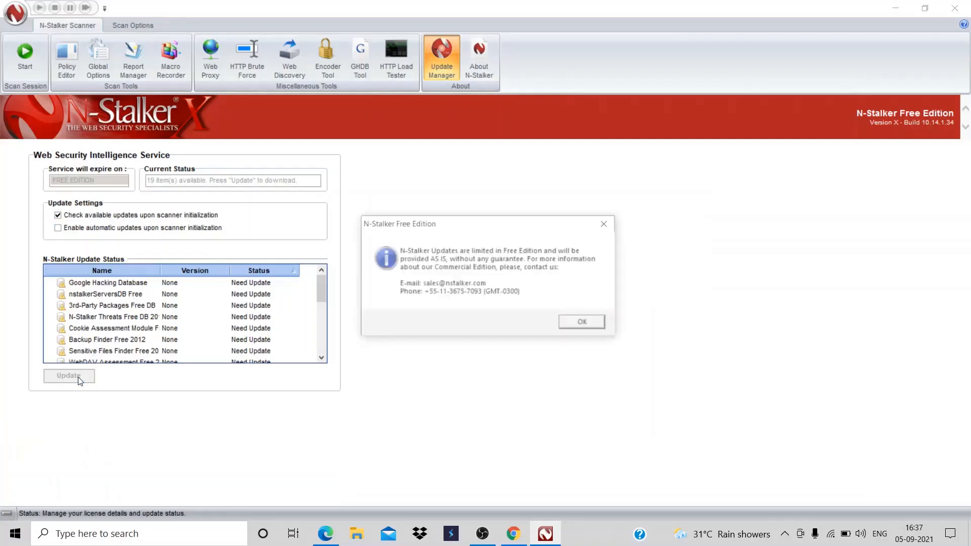
left_click(585, 324)
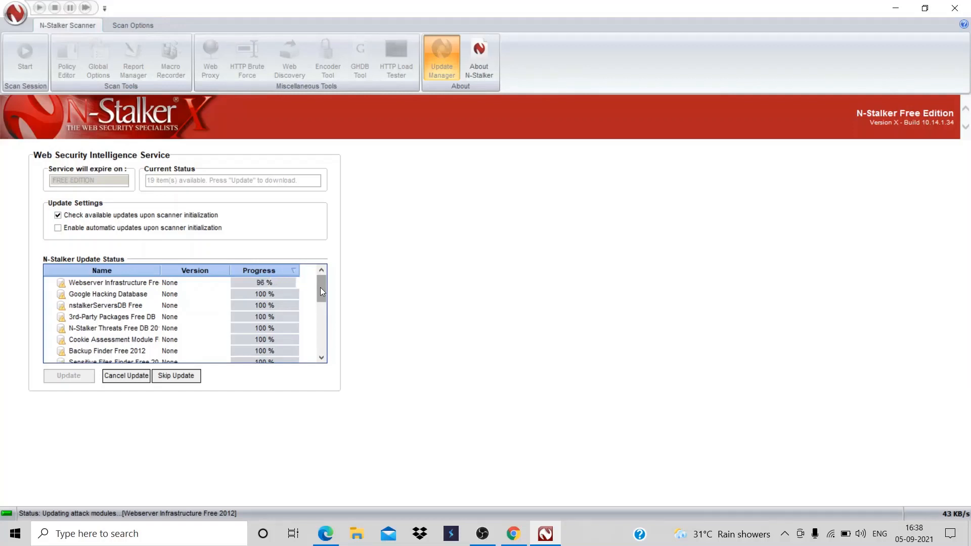
left_click_drag(321, 288, 321, 313)
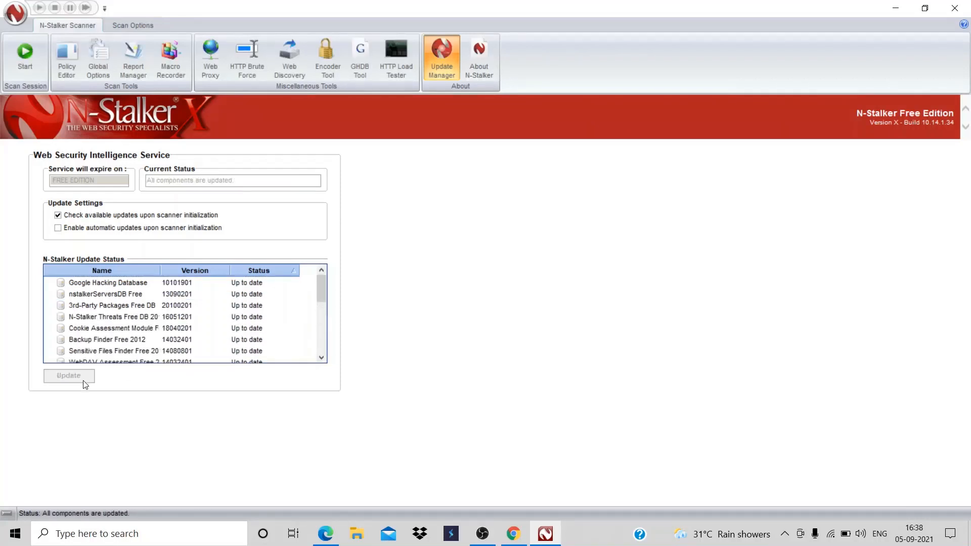
left_click(240, 284)
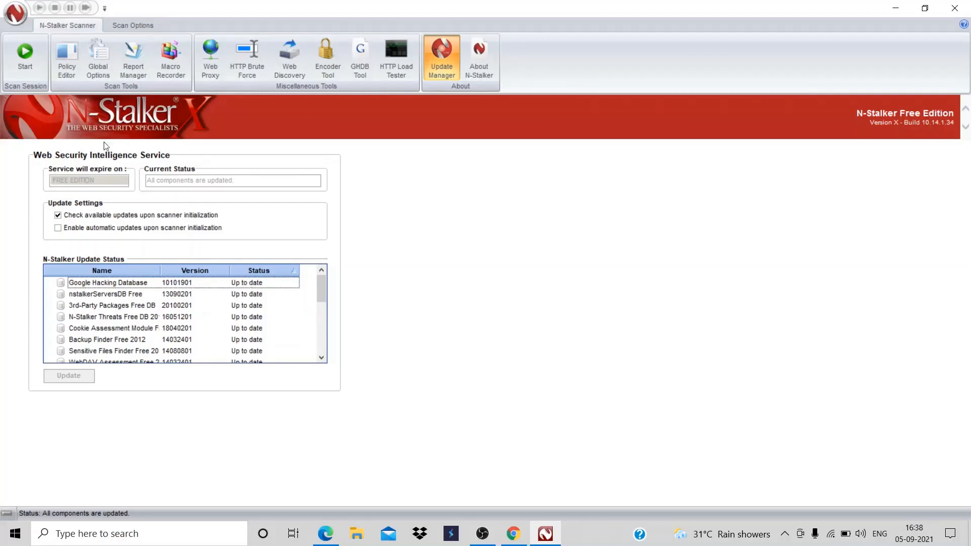
left_click(63, 103)
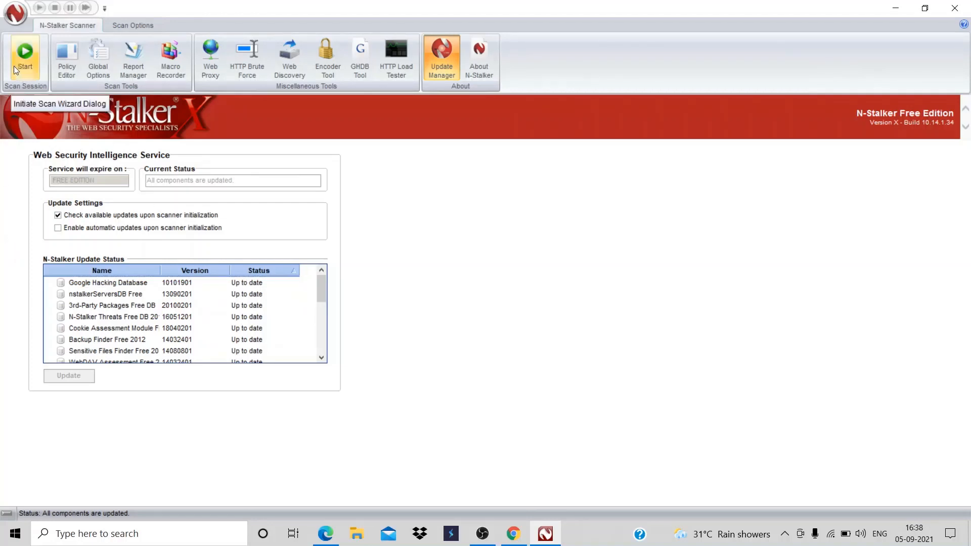
key("super+s")
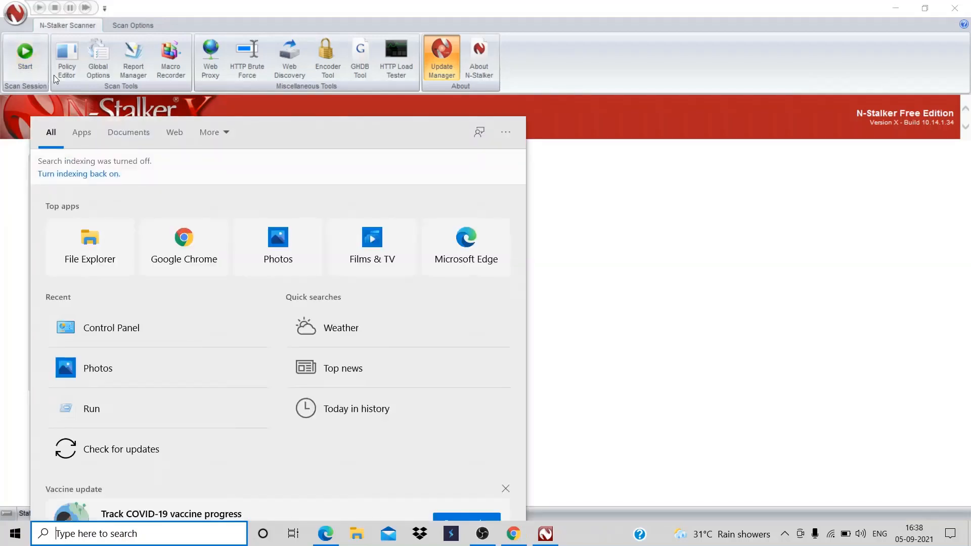
left_click(34, 54)
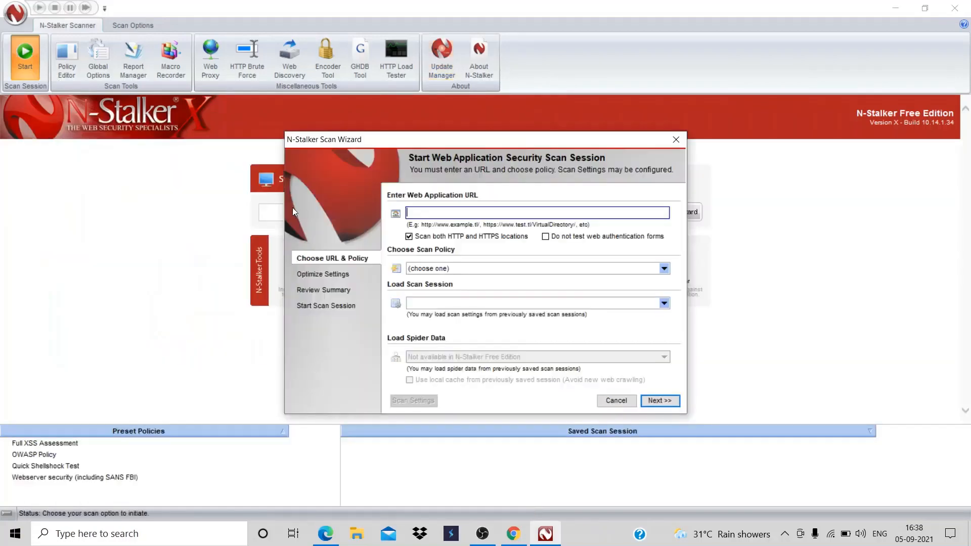
type("www.google.com")
left_click(629, 264)
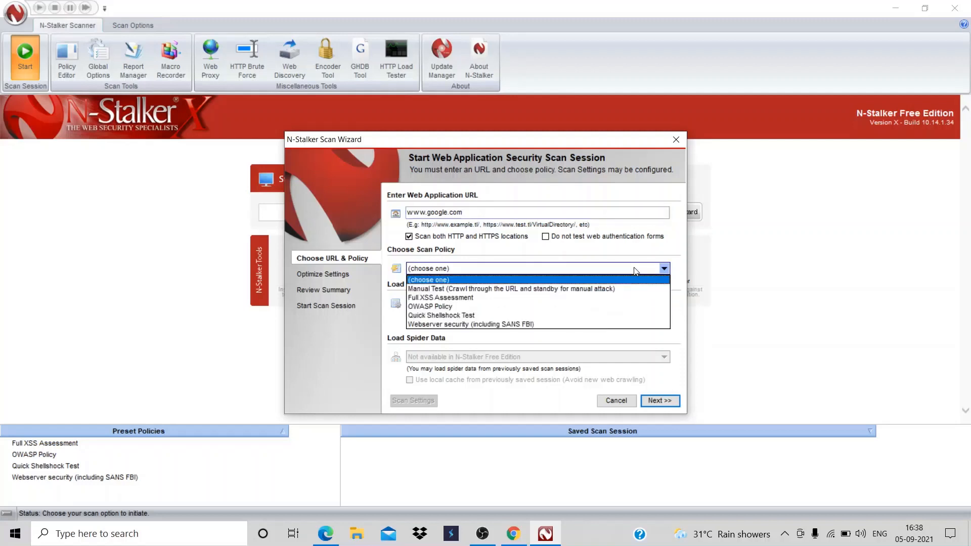
left_click(618, 292)
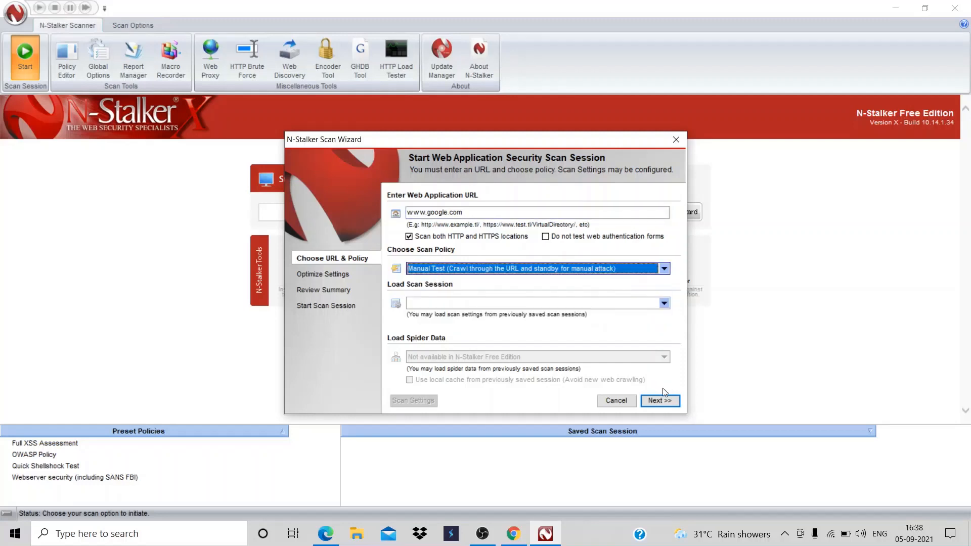
left_click(667, 402)
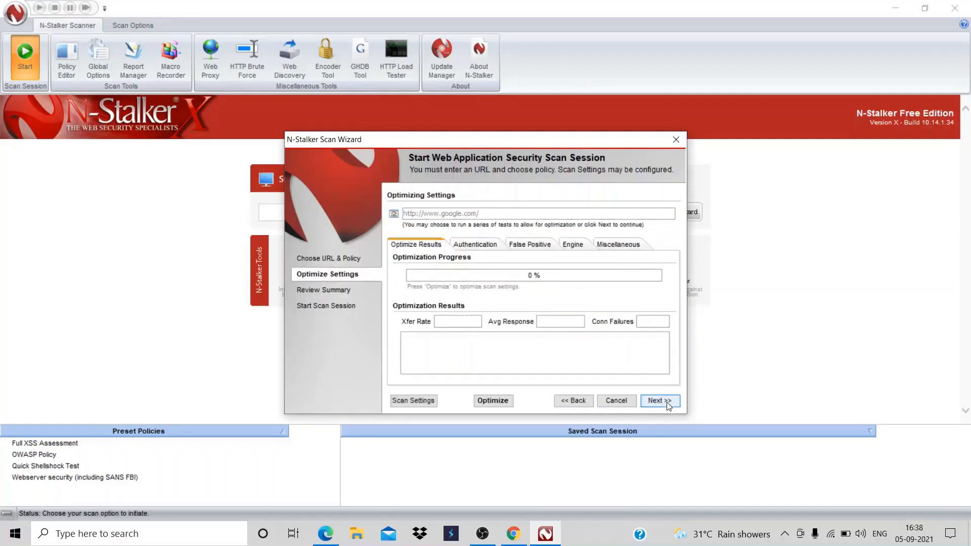
left_click(501, 403)
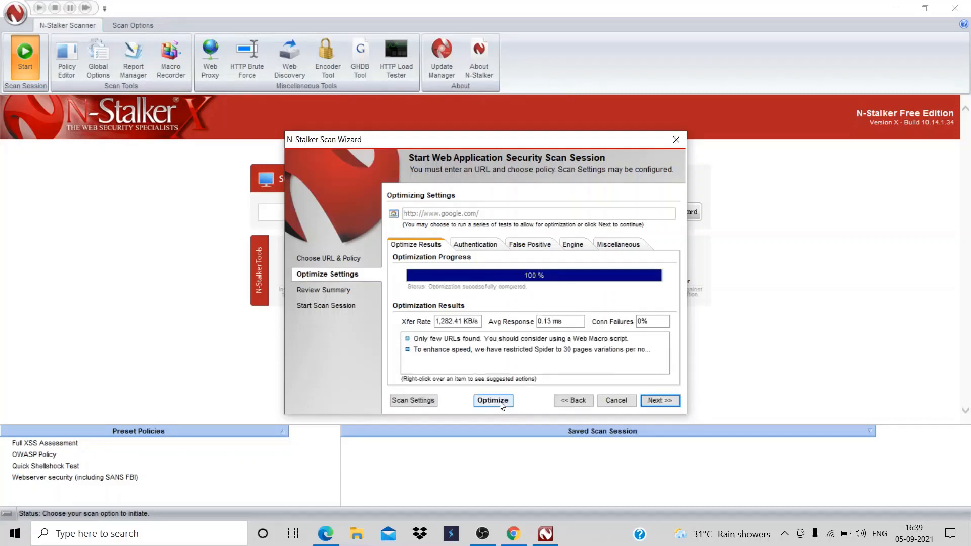
left_click(657, 401)
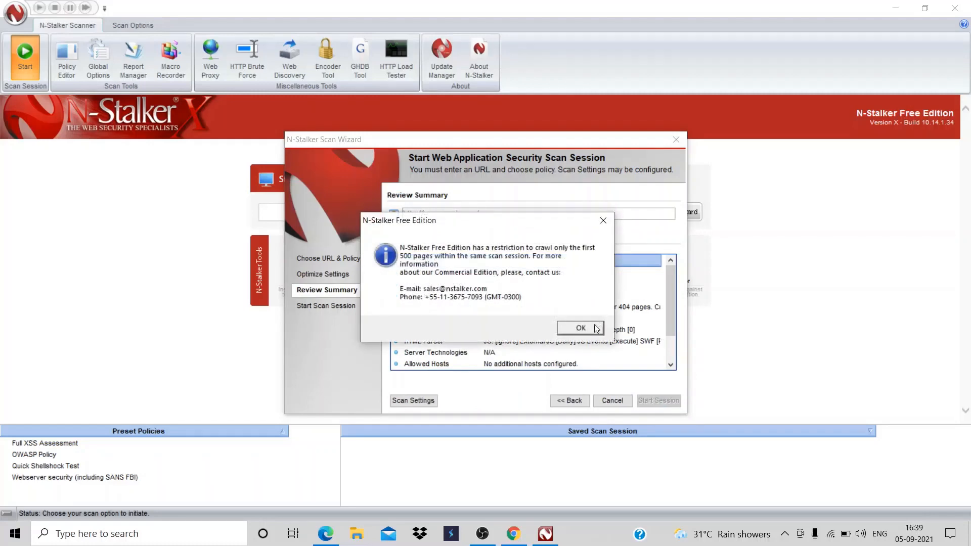
left_click(591, 328)
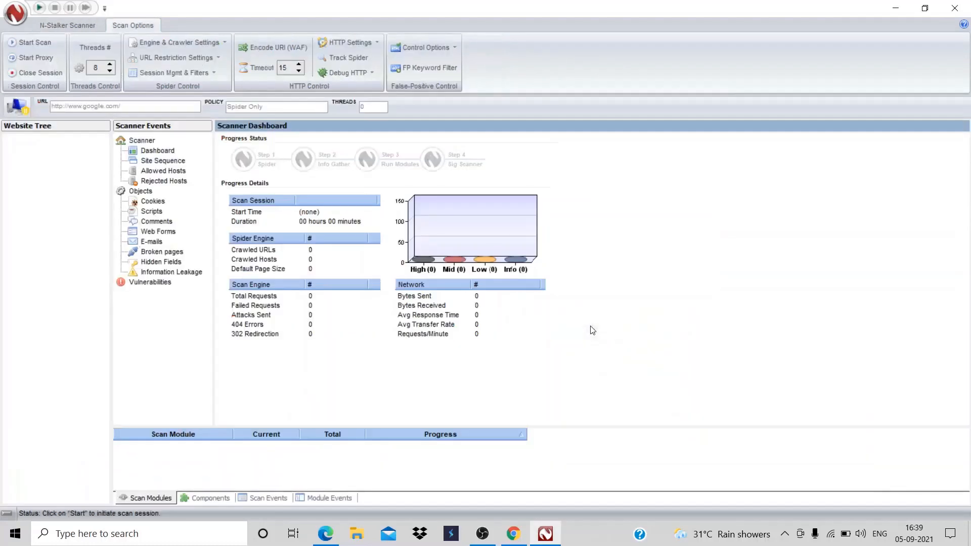
left_click(22, 42)
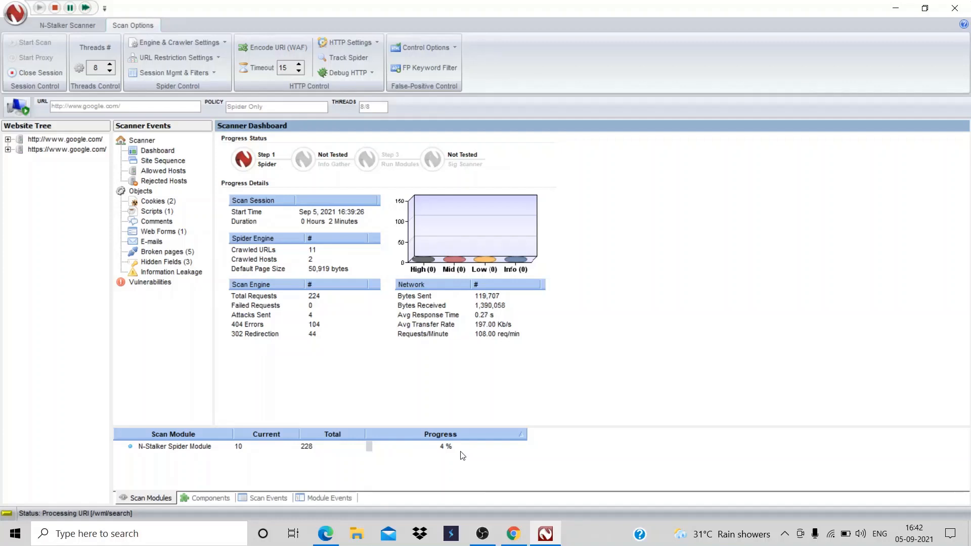
left_click(47, 74)
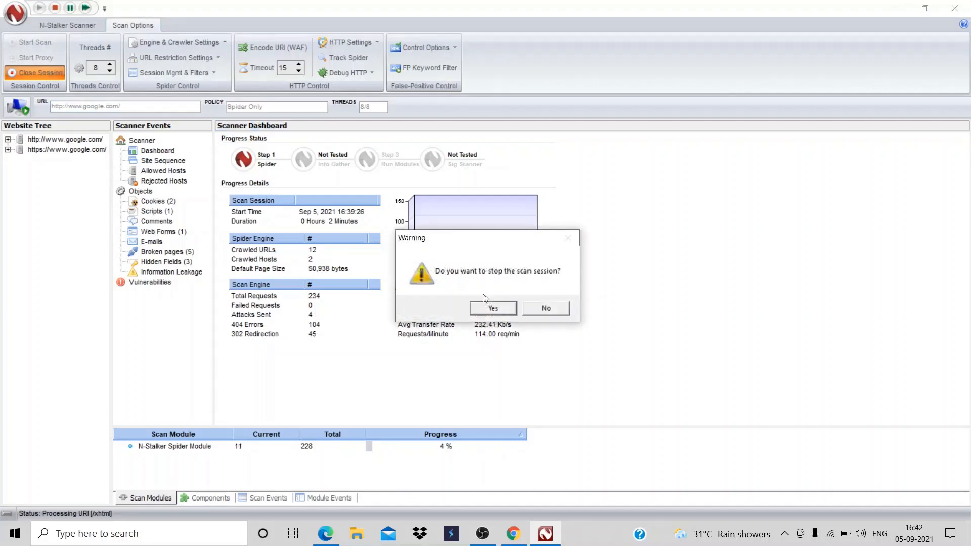
left_click(510, 308)
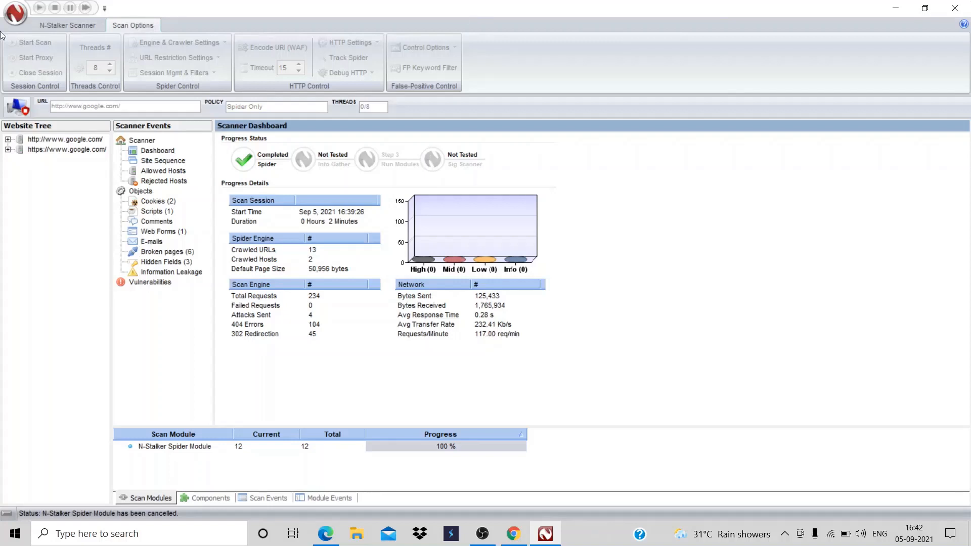
left_click(49, 27)
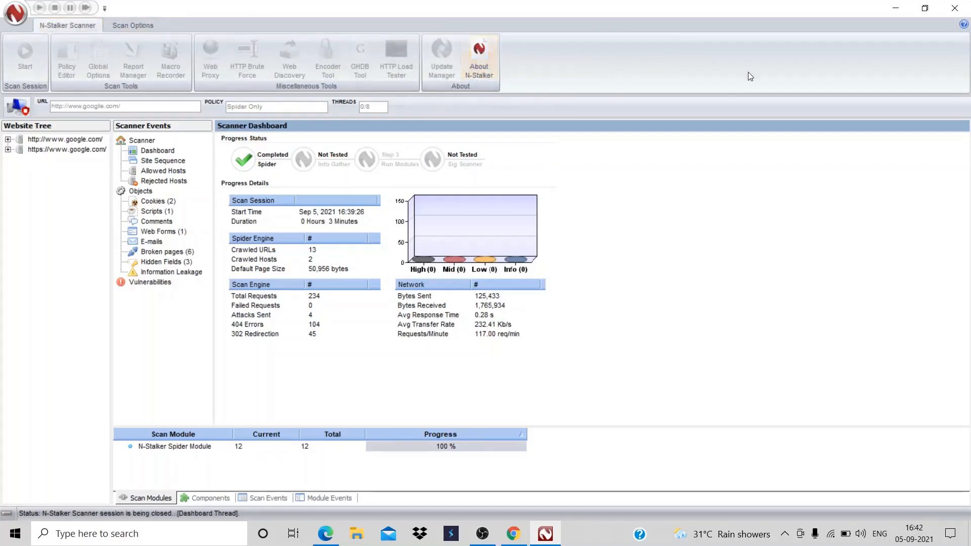
left_click(956, 7)
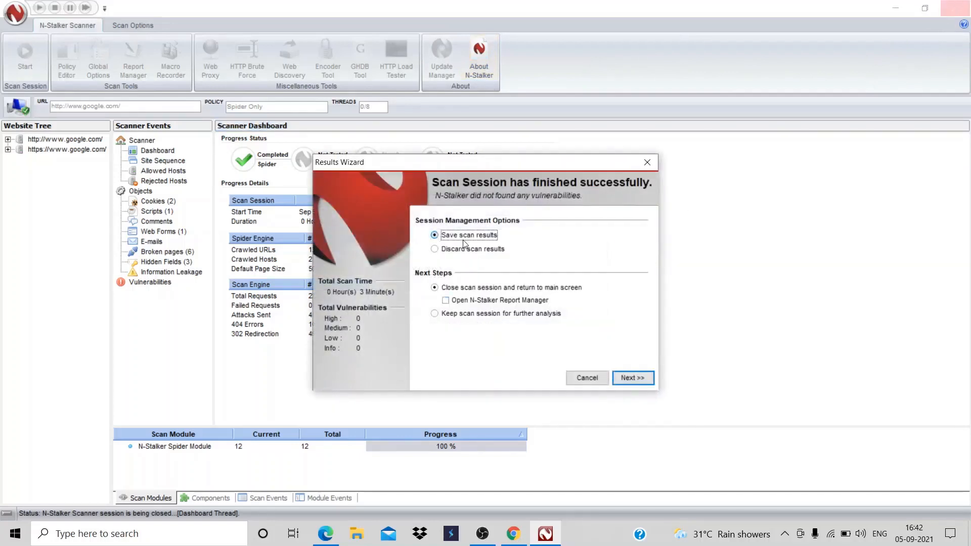
left_click(641, 381)
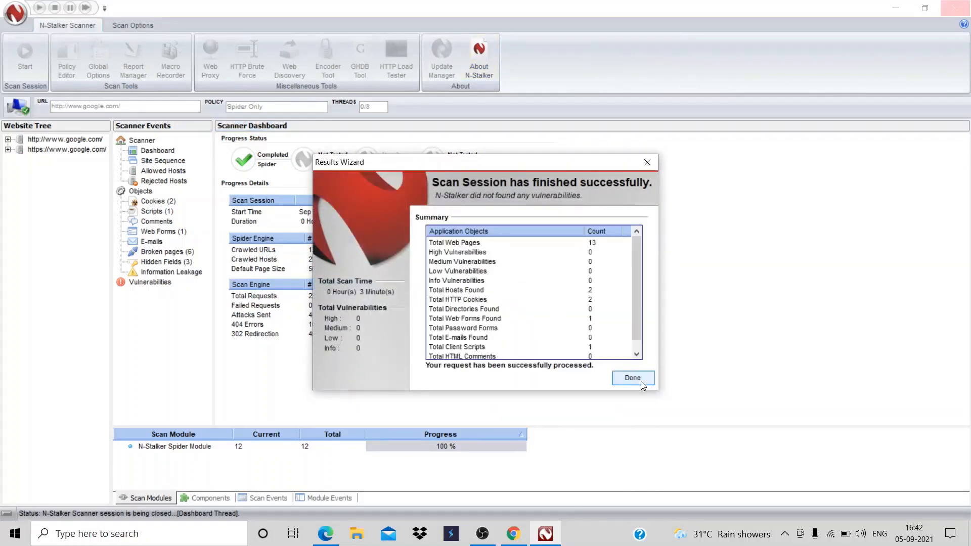
left_click(641, 381)
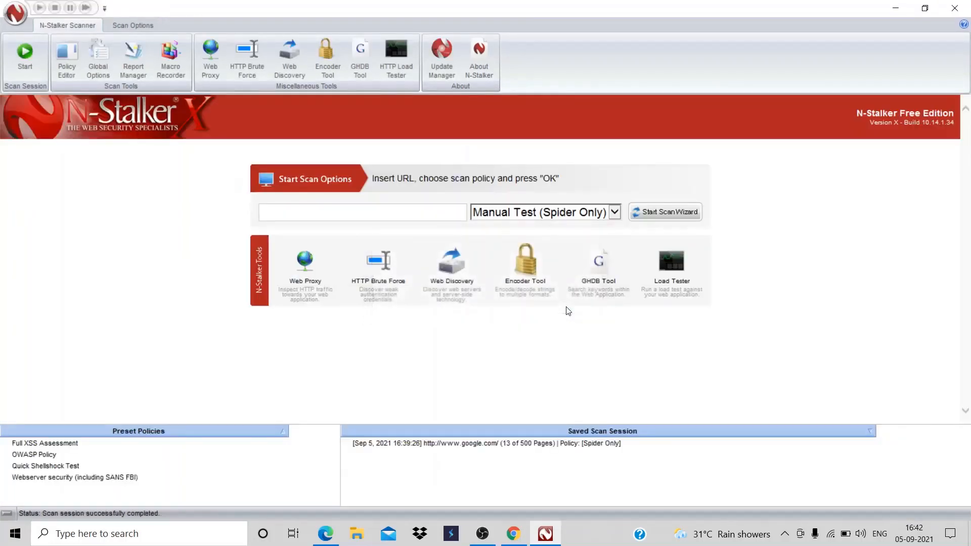
left_click(456, 444)
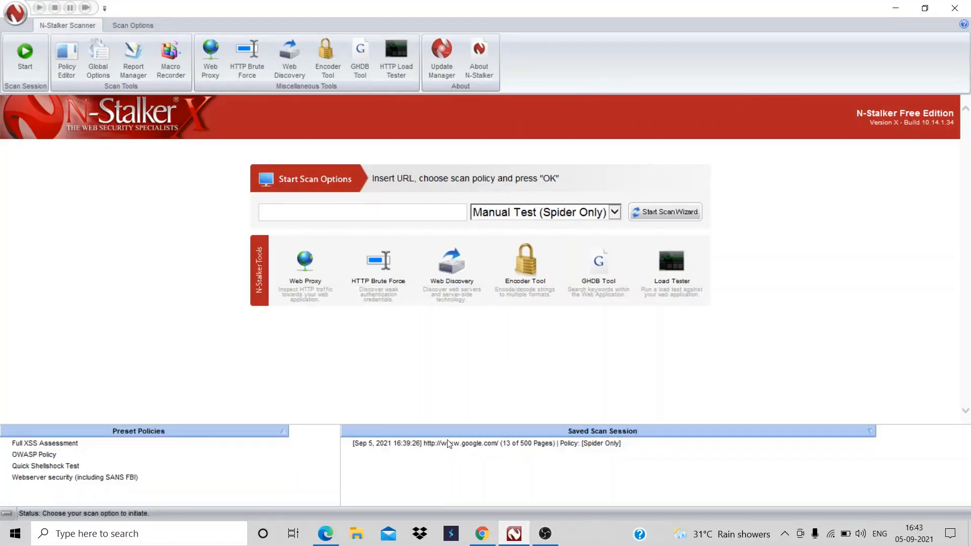
double_click(503, 443)
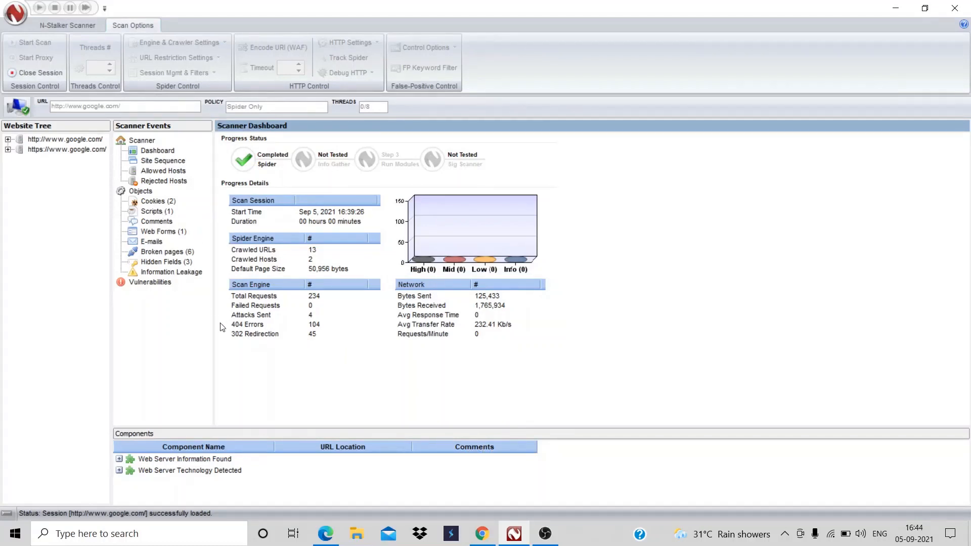
left_click(27, 73)
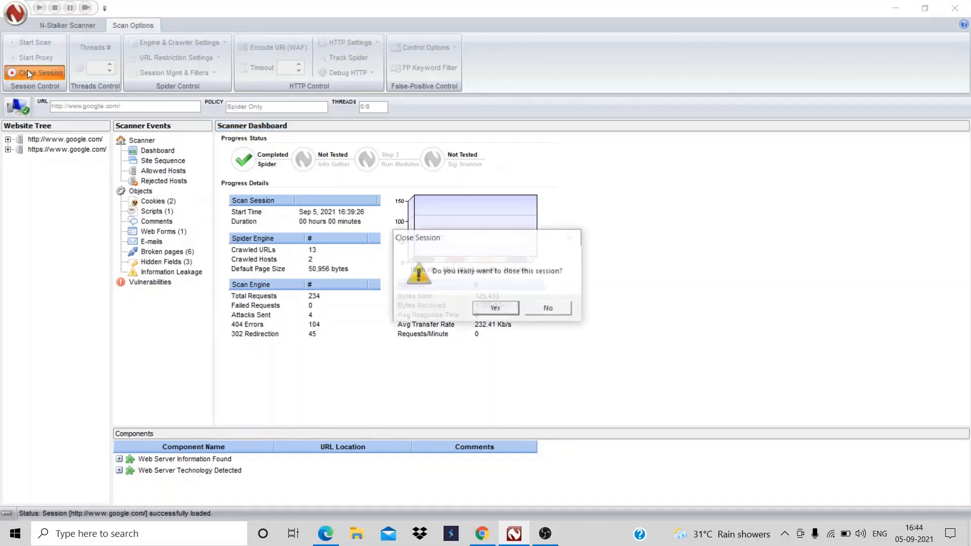